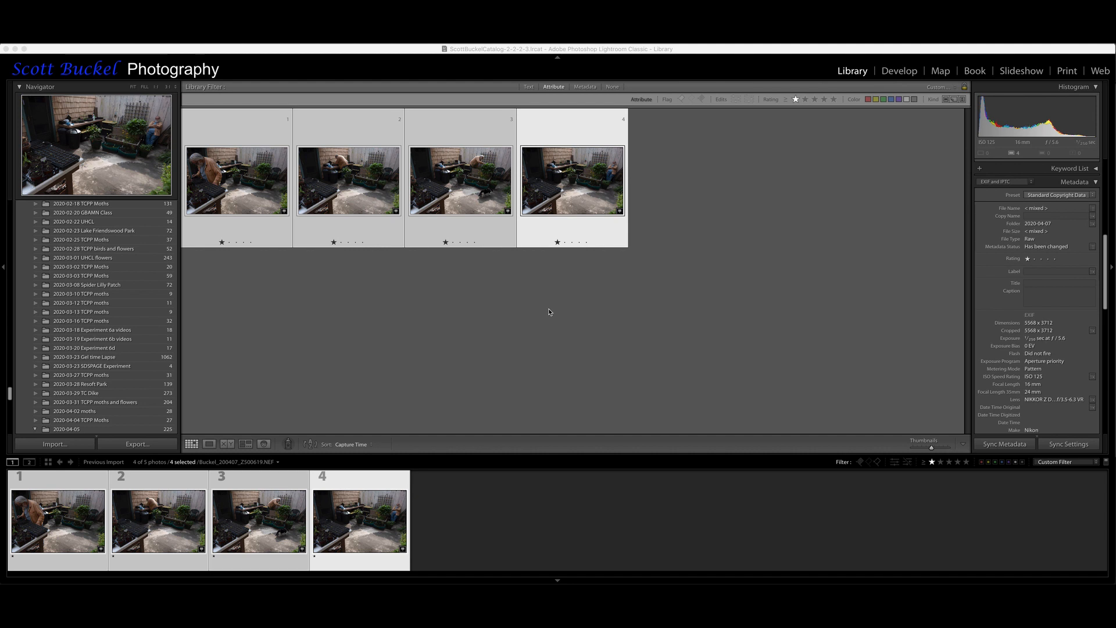
# Review the four one-star courtyard photos one after another at full view, then return to the thumbnail grid
pyautogui.click(220, 230)
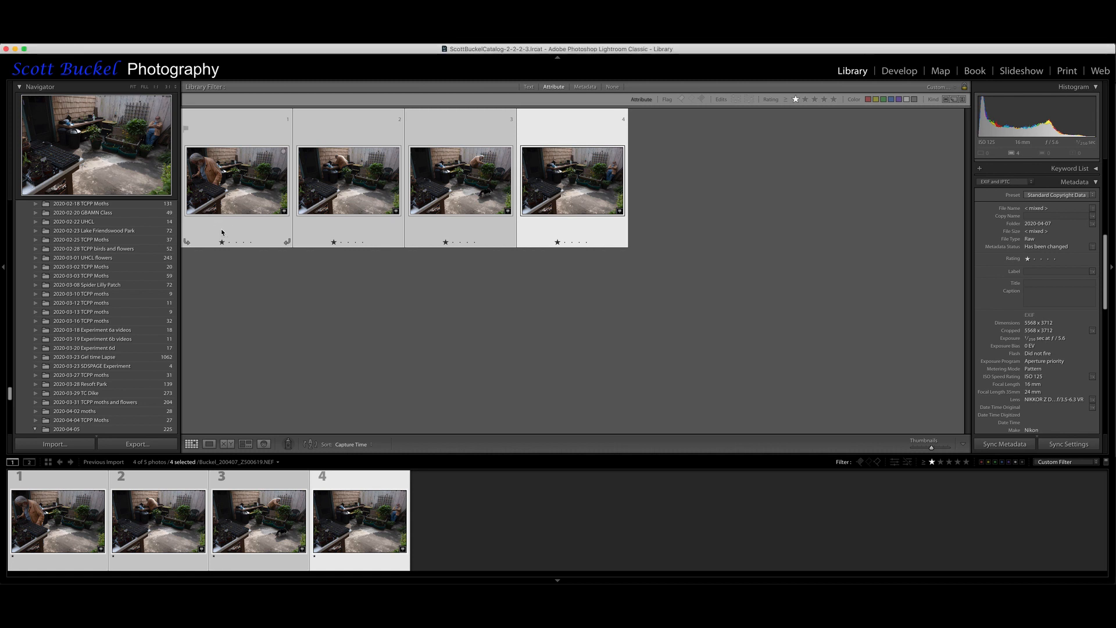
pyautogui.click(222, 231)
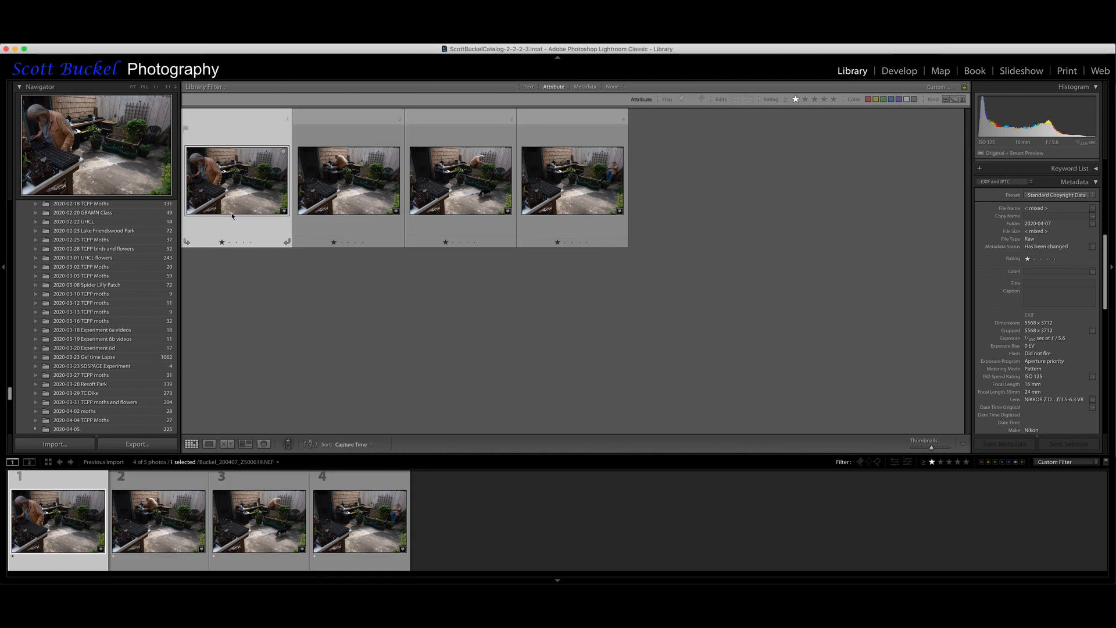
pyautogui.doubleClick(234, 192)
pyautogui.click(234, 192)
pyautogui.doubleClick(253, 196)
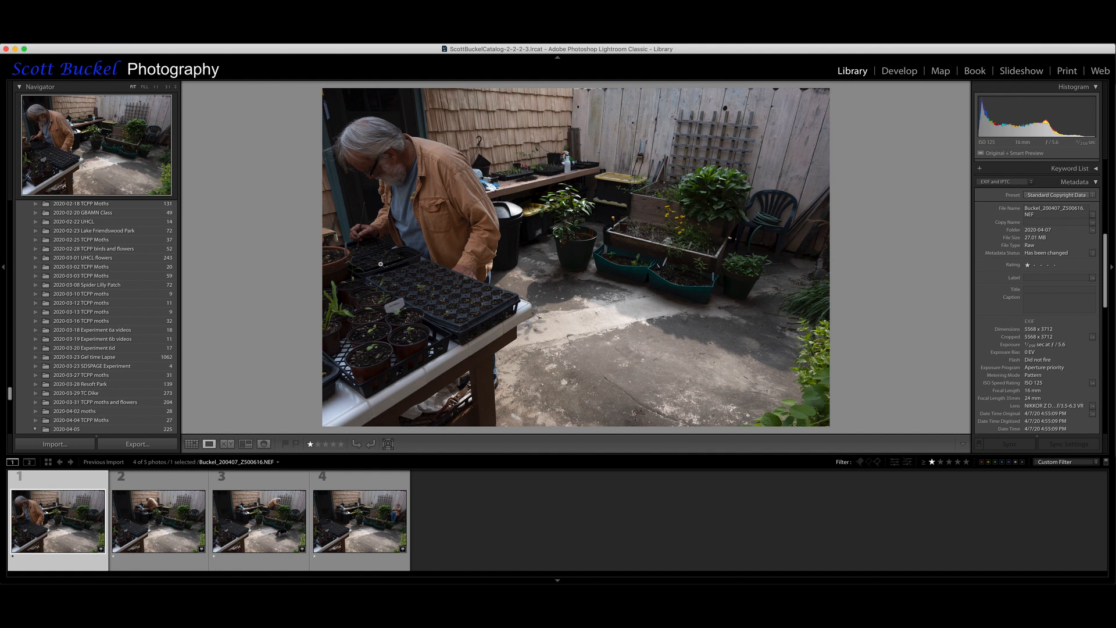
pyautogui.press('Right')
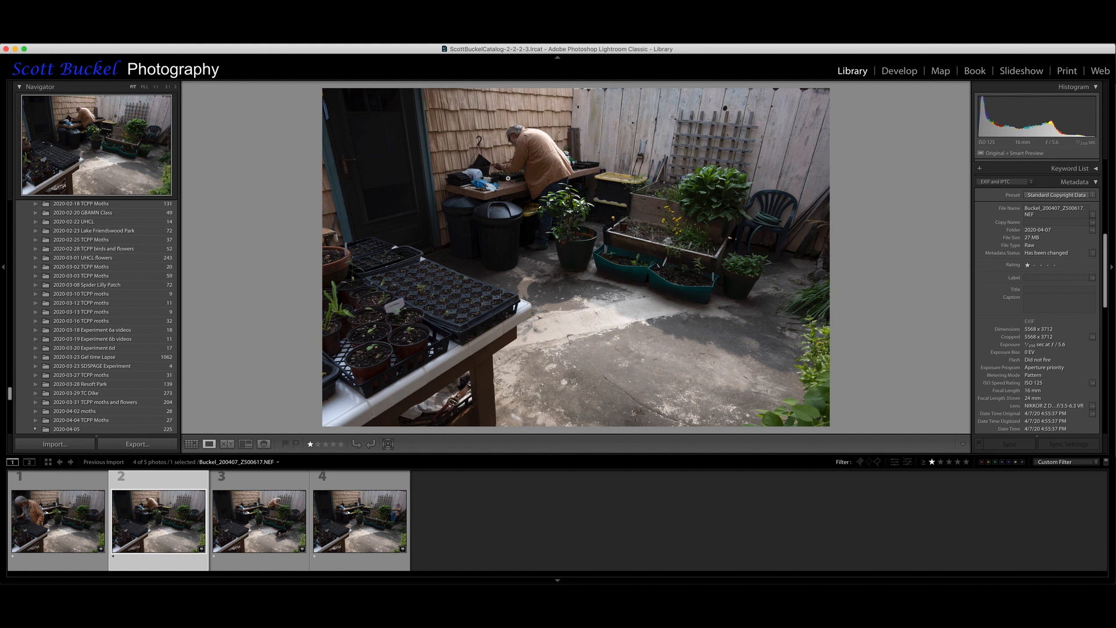
pyautogui.press('Right')
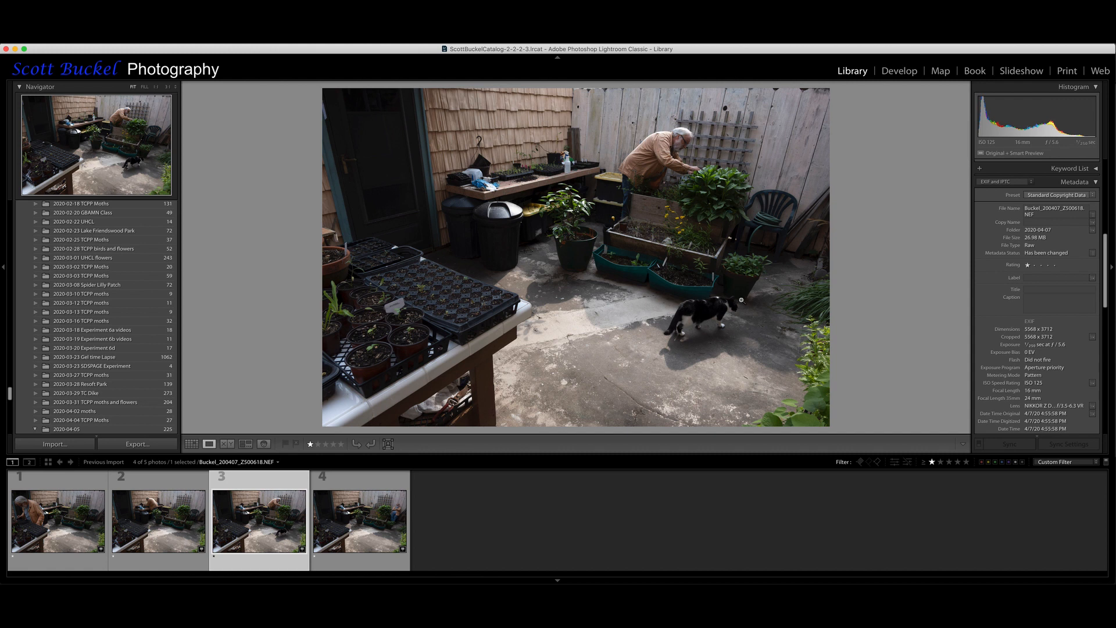
pyautogui.press('Right')
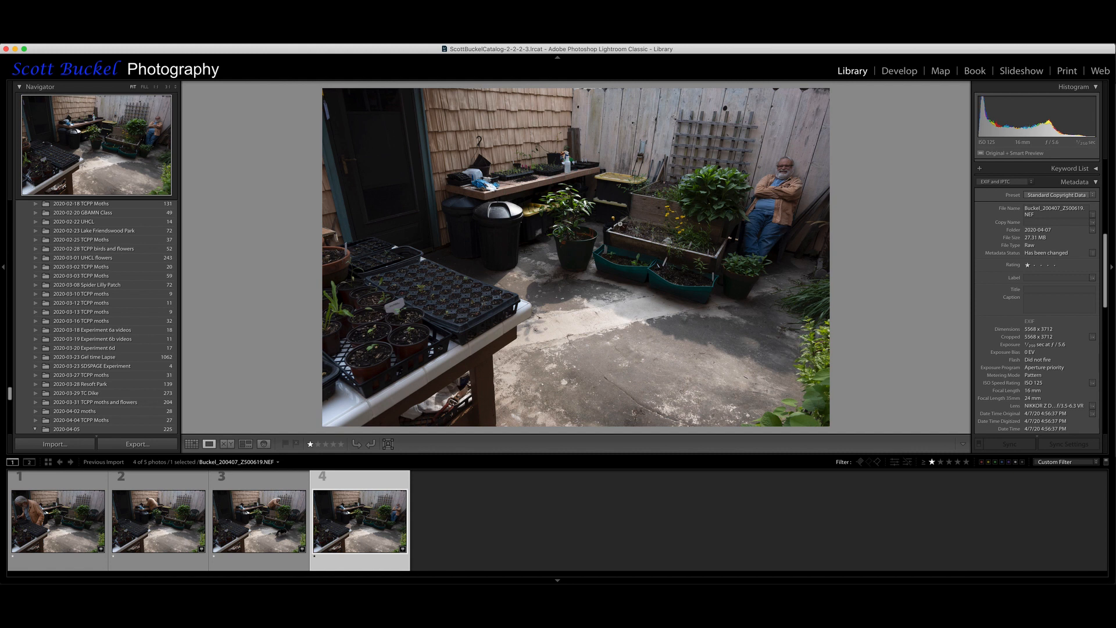
pyautogui.press('g')
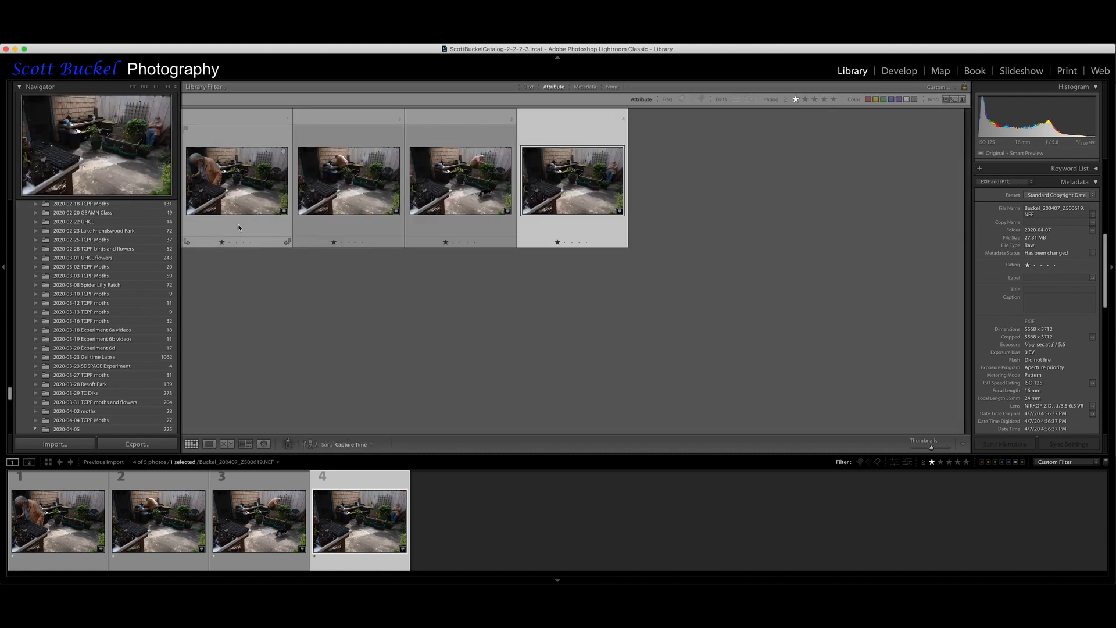
# Select all four courtyard photos and open them together as layers in Photoshop
pyautogui.press('super+a')
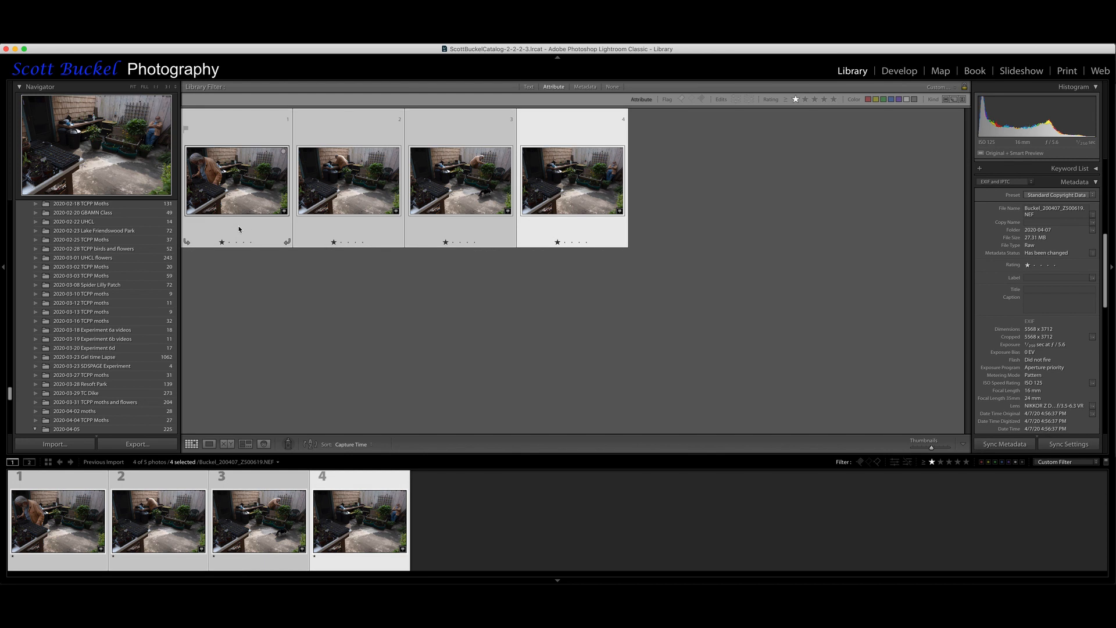
pyautogui.rightClick(571, 190)
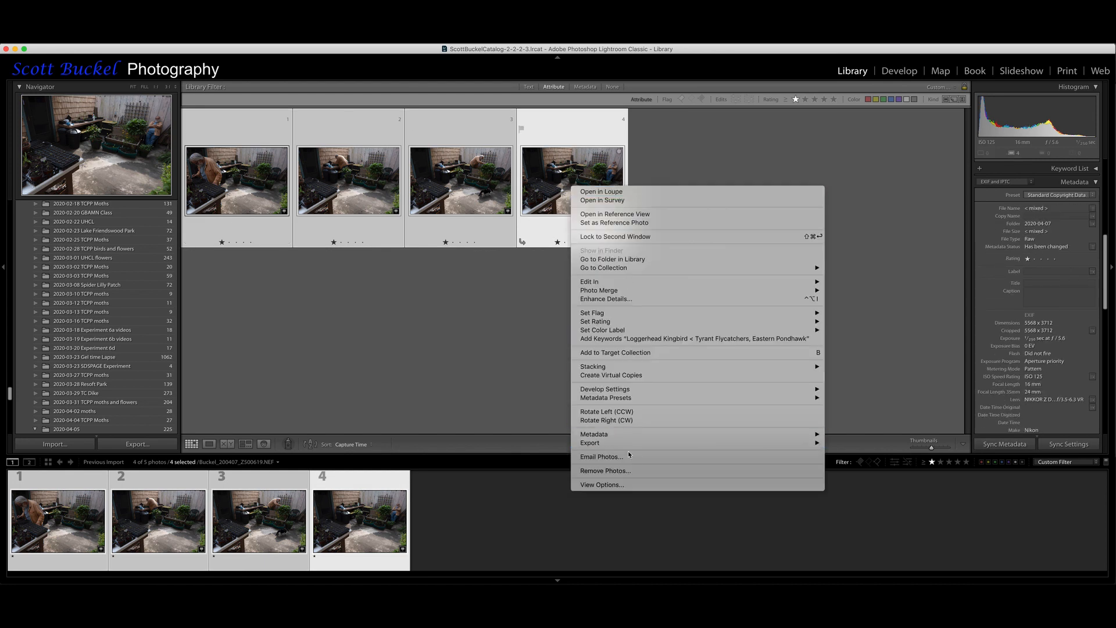
pyautogui.moveTo(593, 285)
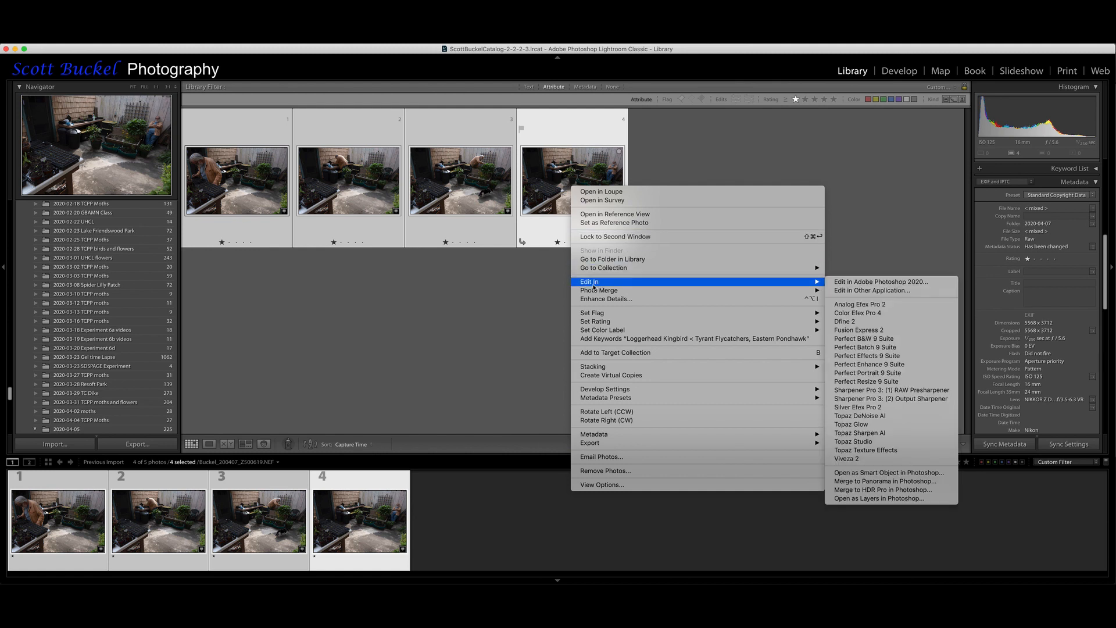
pyautogui.click(886, 500)
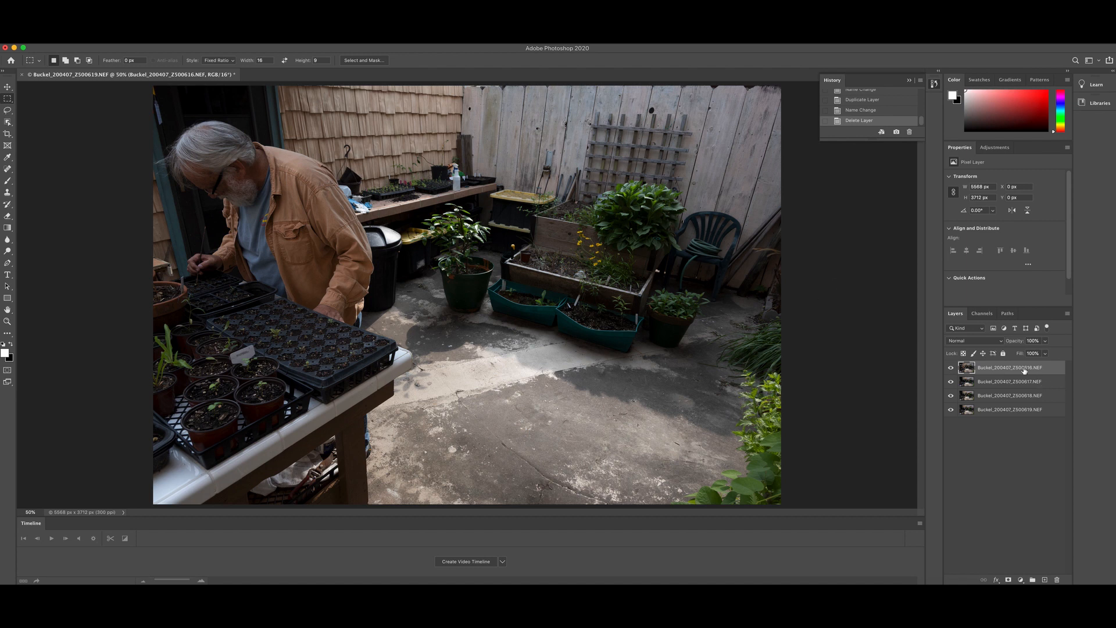
# Select all four photo layers and auto-align them with the Auto projection
pyautogui.keyDown('shift'); pyautogui.click(1011, 409); pyautogui.keyUp('shift')
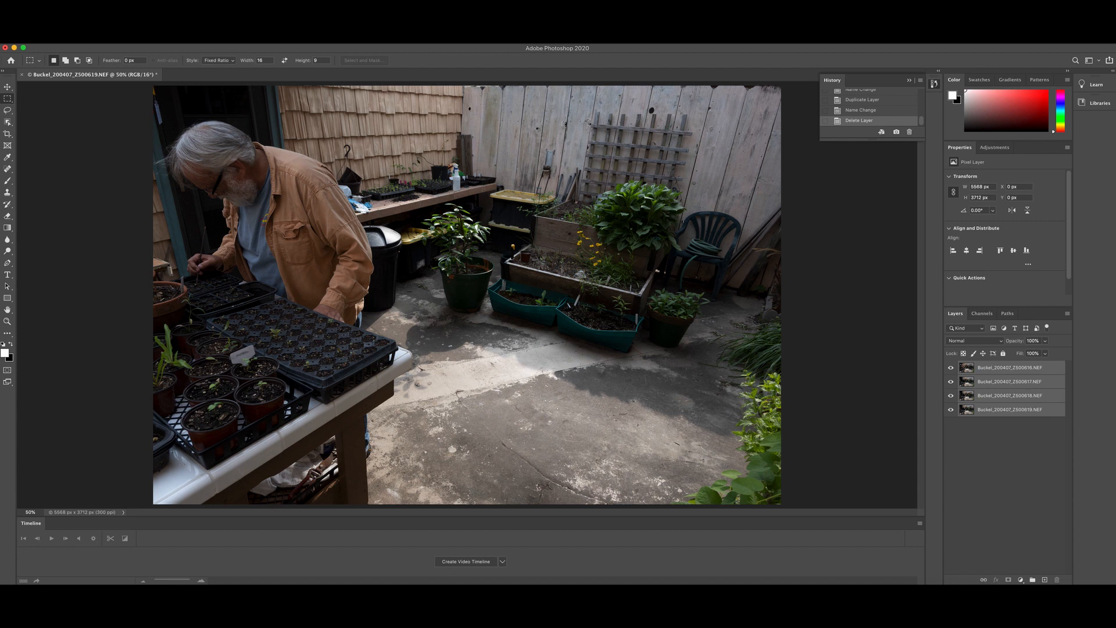
pyautogui.click(71, 44)
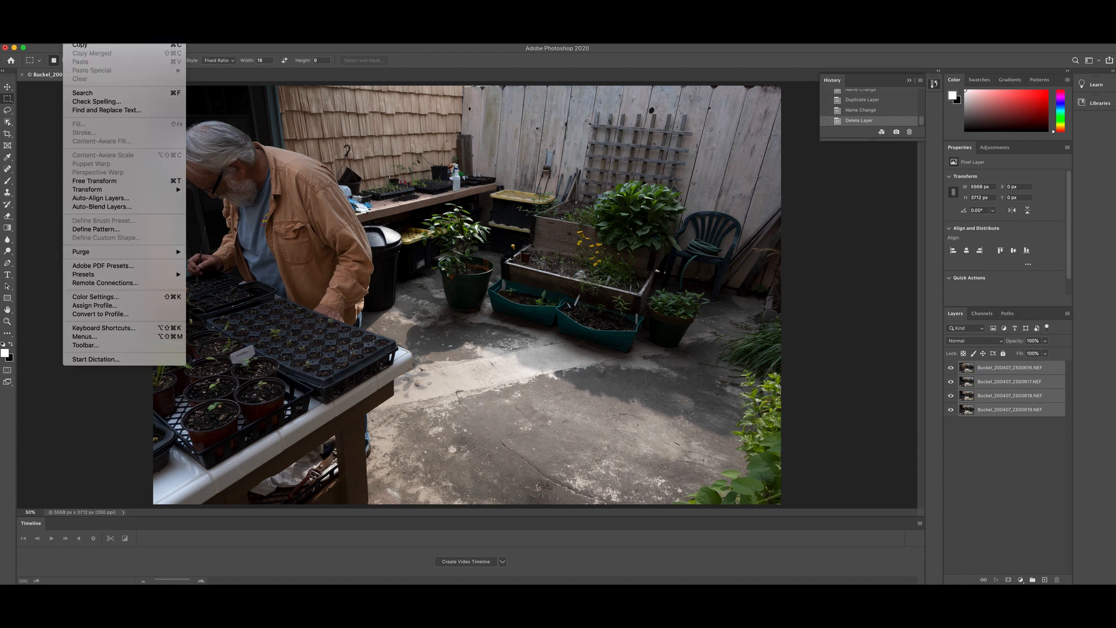
pyautogui.click(111, 199)
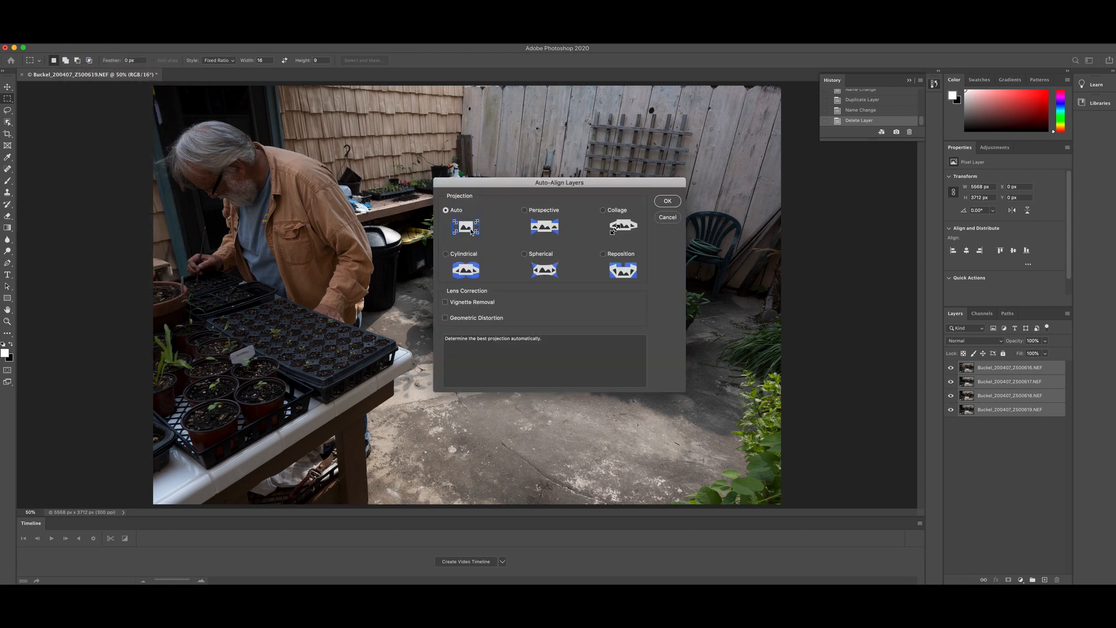
pyautogui.click(666, 200)
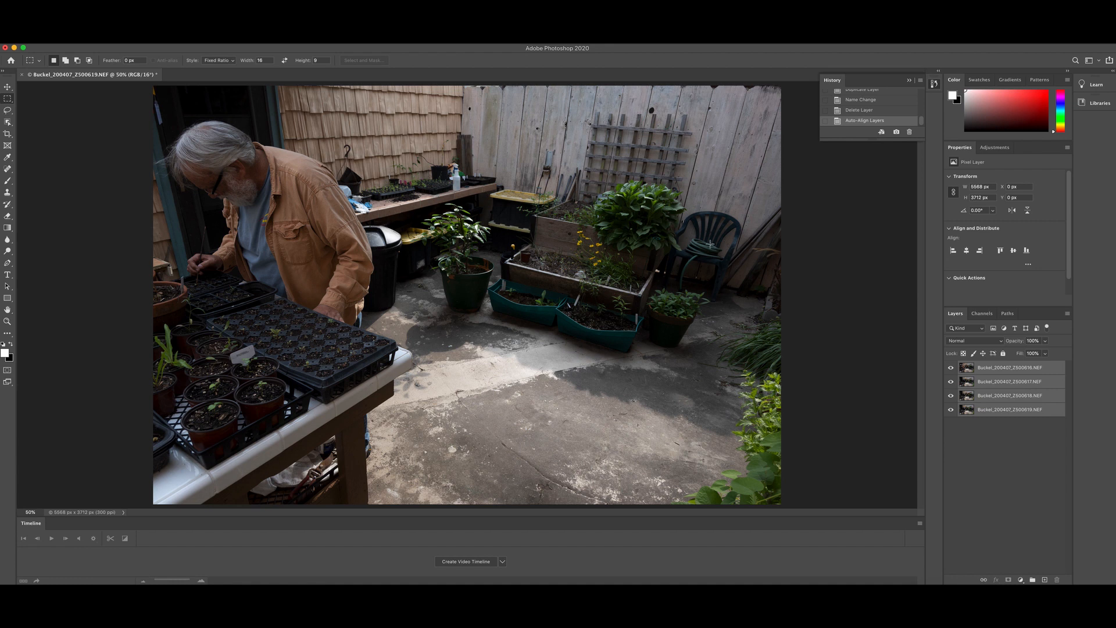
# Deselect the layers and hide the 0616 and 0617 layers, toggling the 0618 layer off and back on
pyautogui.click(1027, 440)
pyautogui.click(951, 367)
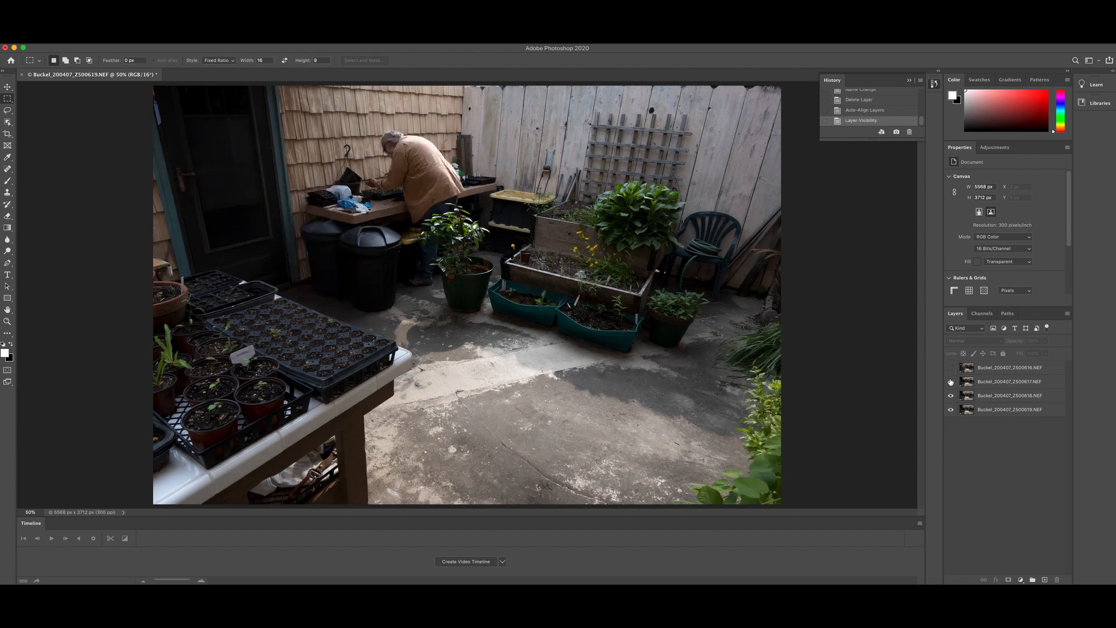
pyautogui.click(950, 381)
pyautogui.click(951, 395)
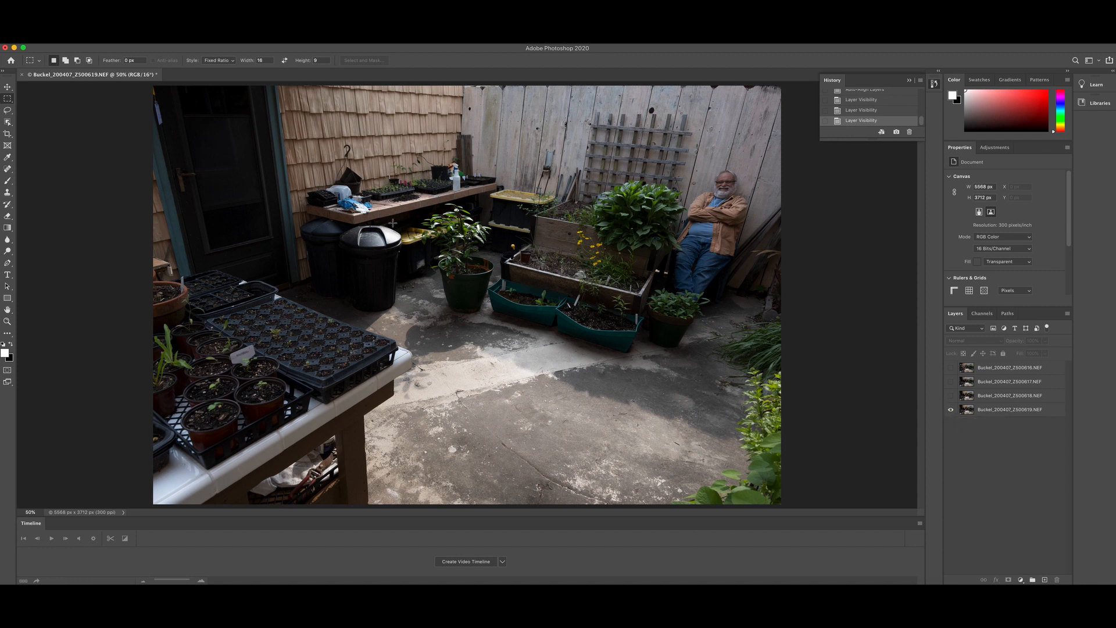
pyautogui.click(950, 398)
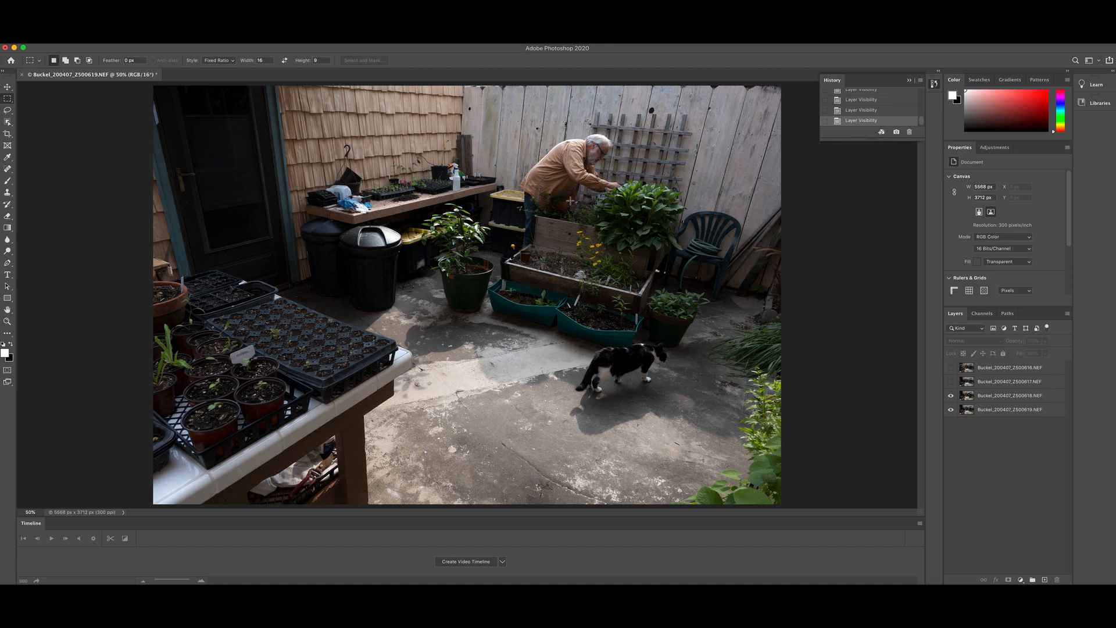
# Add a black layer mask to the 0618 layer and paint white to reveal the cat and the man behind the planter
pyautogui.click(1001, 398)
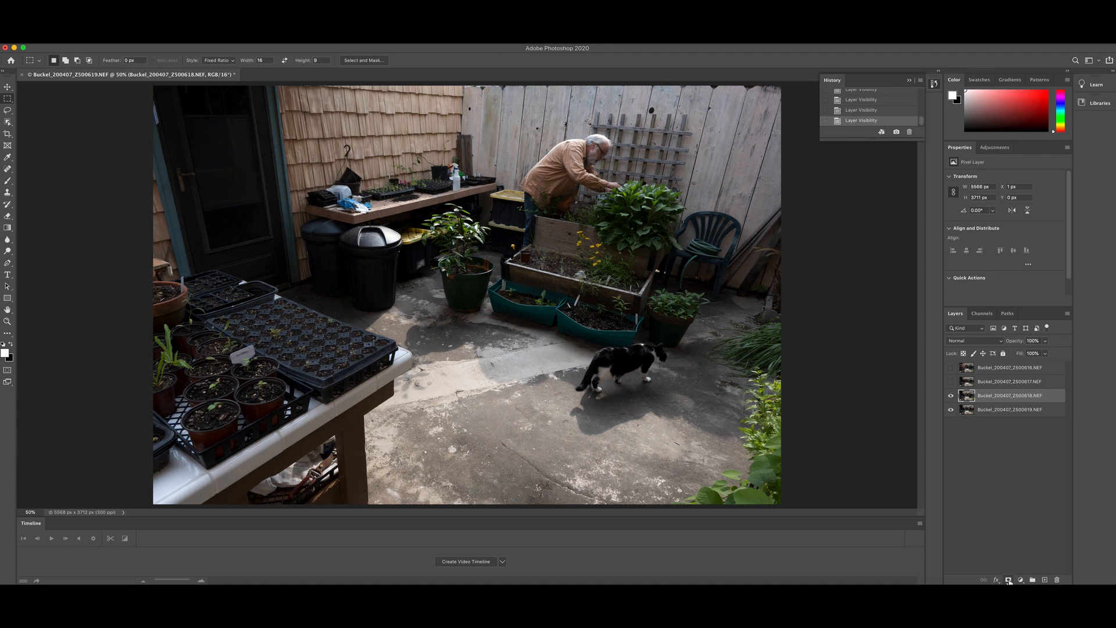
pyautogui.keyDown('alt'); pyautogui.click(1008, 580); pyautogui.keyUp('alt')
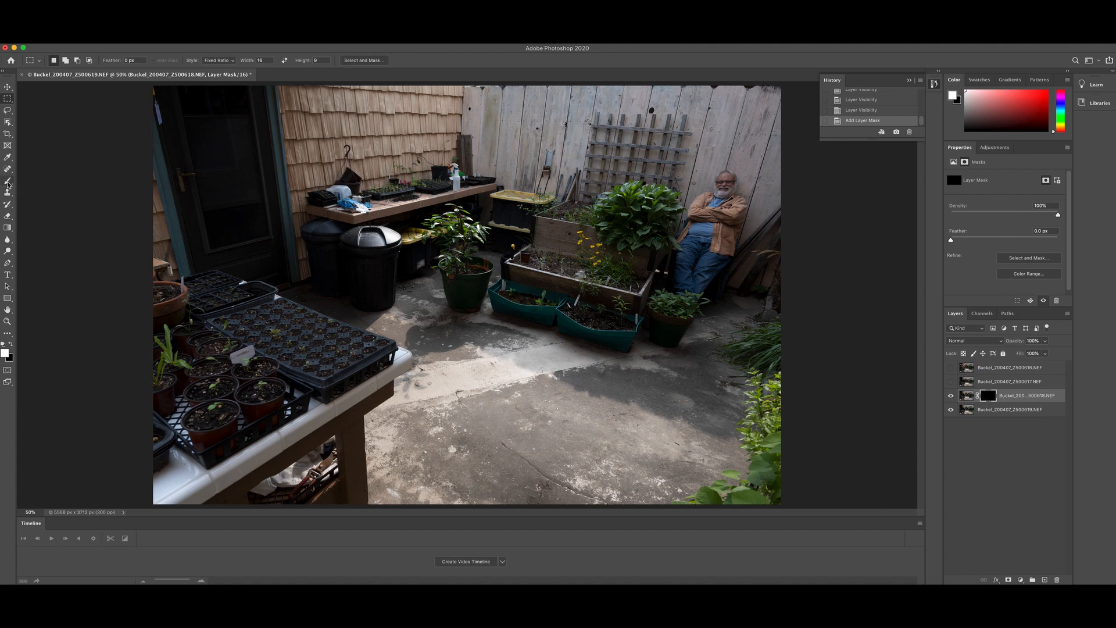
pyautogui.click(7, 182)
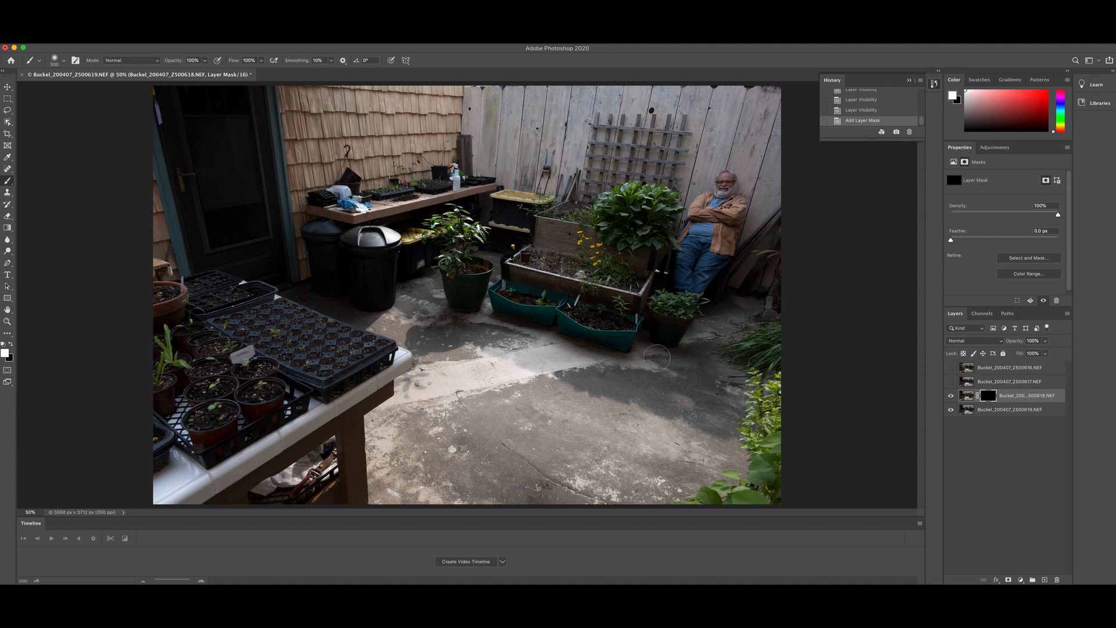
pyautogui.moveTo(649, 355)
pyautogui.mouseDown()
pyautogui.moveTo(680, 362)
pyautogui.moveTo(654, 358)
pyautogui.moveTo(665, 348)
pyautogui.moveTo(651, 341)
pyautogui.moveTo(601, 350)
pyautogui.moveTo(591, 405)
pyautogui.moveTo(615, 407)
pyautogui.moveTo(667, 395)
pyautogui.moveTo(650, 353)
pyautogui.moveTo(635, 385)
pyautogui.moveTo(667, 370)
pyautogui.moveTo(649, 342)
pyautogui.moveTo(583, 357)
pyautogui.moveTo(603, 428)
pyautogui.moveTo(652, 349)
pyautogui.moveTo(619, 353)
pyautogui.moveTo(636, 365)
pyautogui.moveTo(664, 355)
pyautogui.moveTo(609, 358)
pyautogui.moveTo(635, 367)
pyautogui.mouseUp()
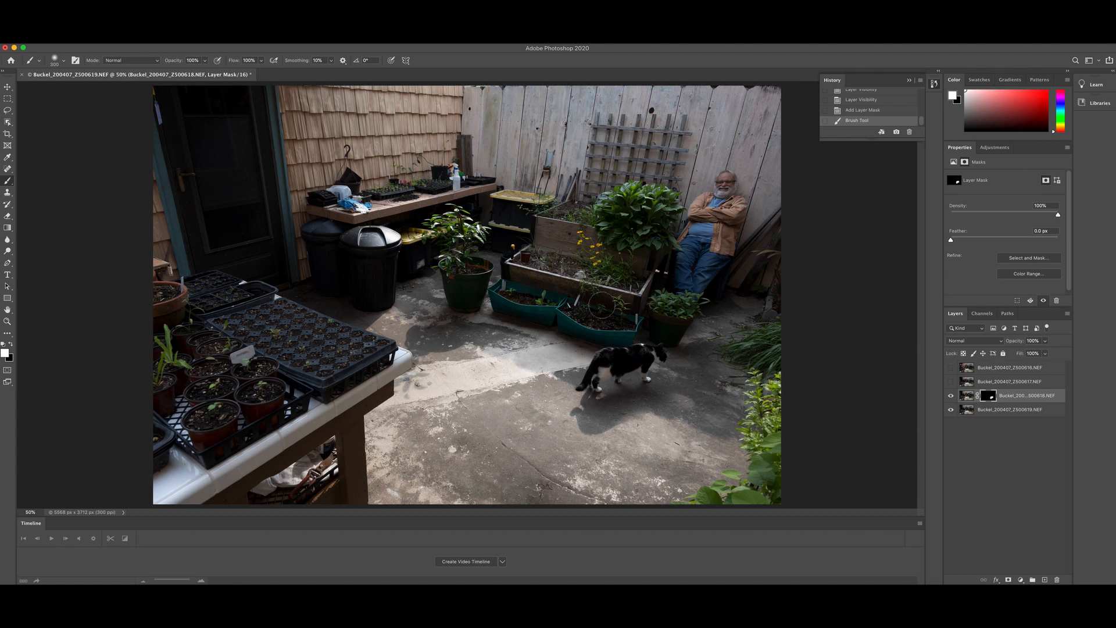
pyautogui.moveTo(531, 174)
pyautogui.mouseDown()
pyautogui.moveTo(554, 186)
pyautogui.moveTo(549, 195)
pyautogui.moveTo(581, 148)
pyautogui.moveTo(563, 184)
pyautogui.moveTo(607, 180)
pyautogui.moveTo(616, 204)
pyautogui.moveTo(631, 200)
pyautogui.mouseUp()
pyautogui.moveTo(520, 218)
pyautogui.mouseDown()
pyautogui.moveTo(528, 259)
pyautogui.moveTo(540, 203)
pyautogui.moveTo(552, 223)
pyautogui.moveTo(555, 212)
pyautogui.moveTo(513, 266)
pyautogui.moveTo(546, 174)
pyautogui.moveTo(597, 159)
pyautogui.moveTo(540, 201)
pyautogui.moveTo(531, 267)
pyautogui.mouseUp()
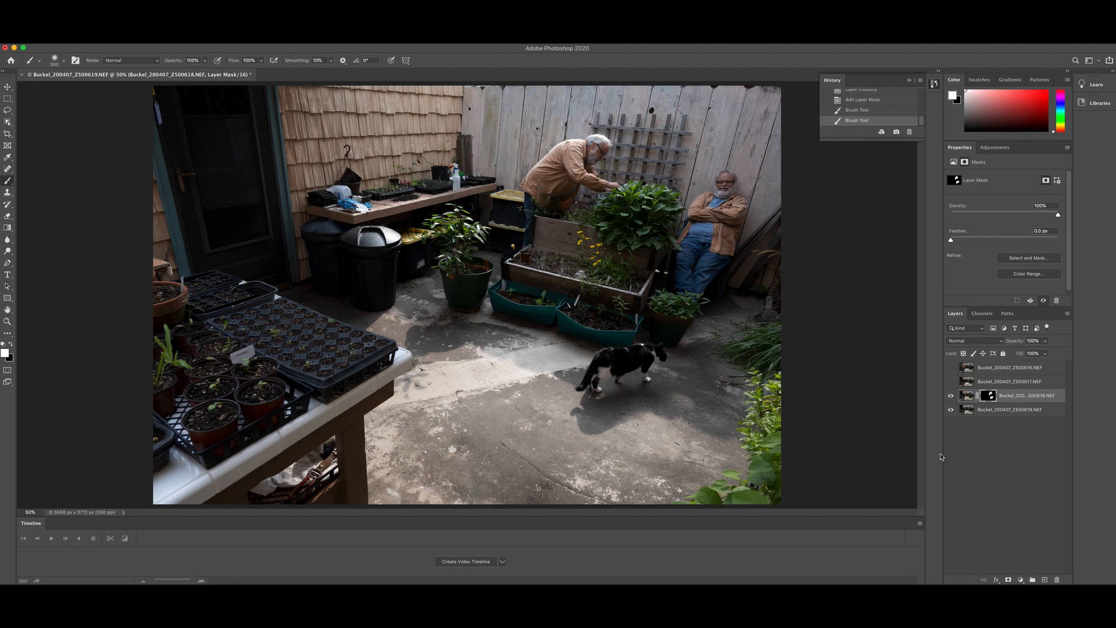
# Show the 0617 layer, give it a mask filled with black, and paint white to reveal the man at the back workbench
pyautogui.click(951, 382)
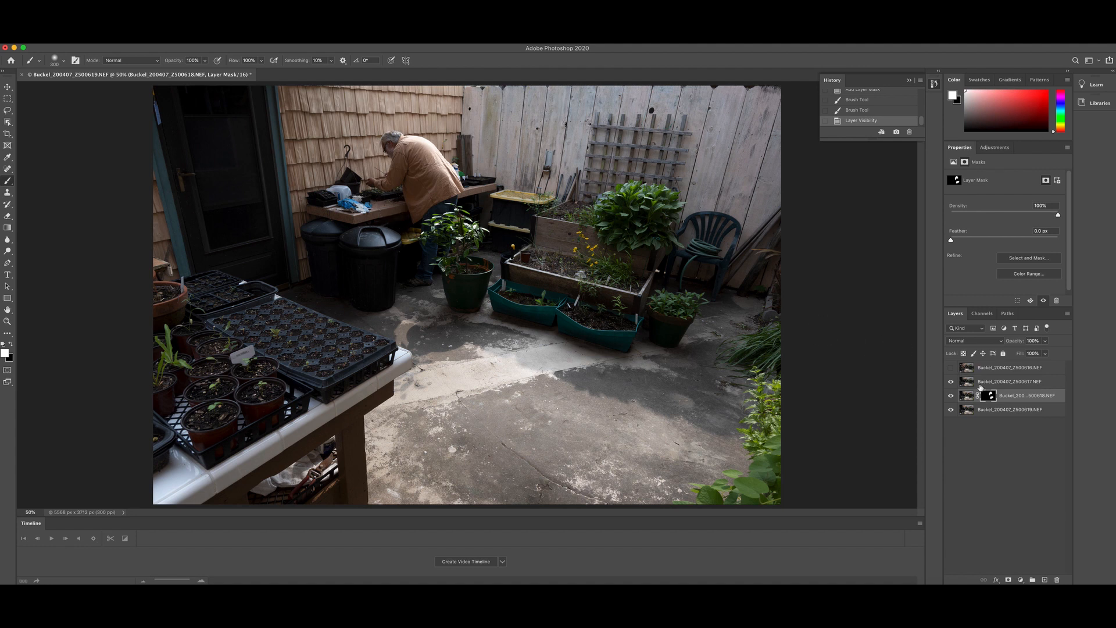
pyautogui.click(997, 384)
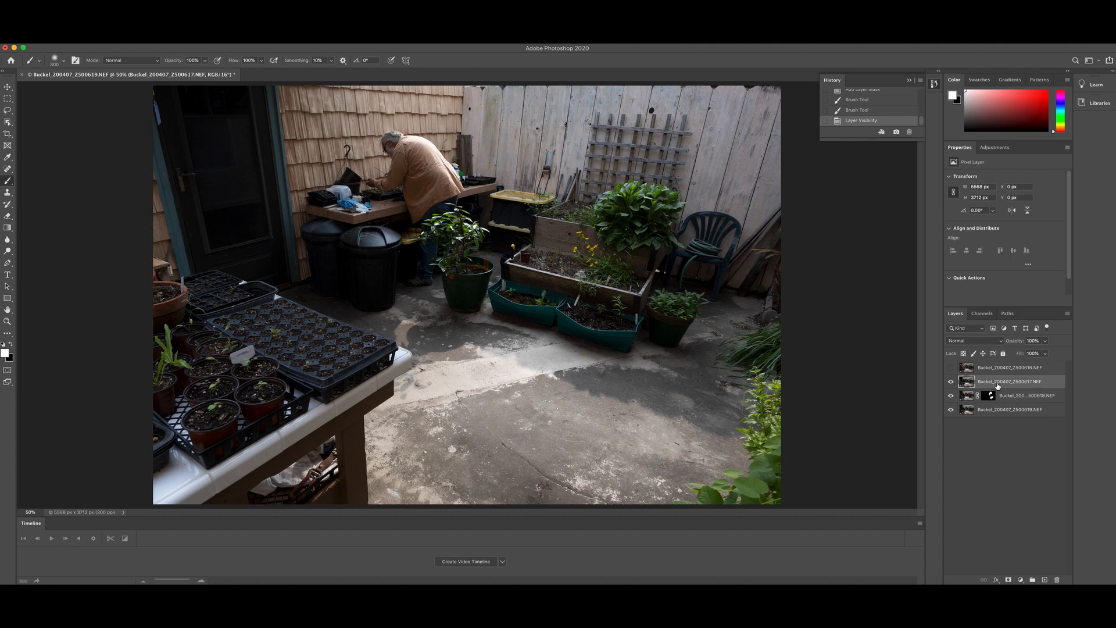
pyautogui.click(1009, 580)
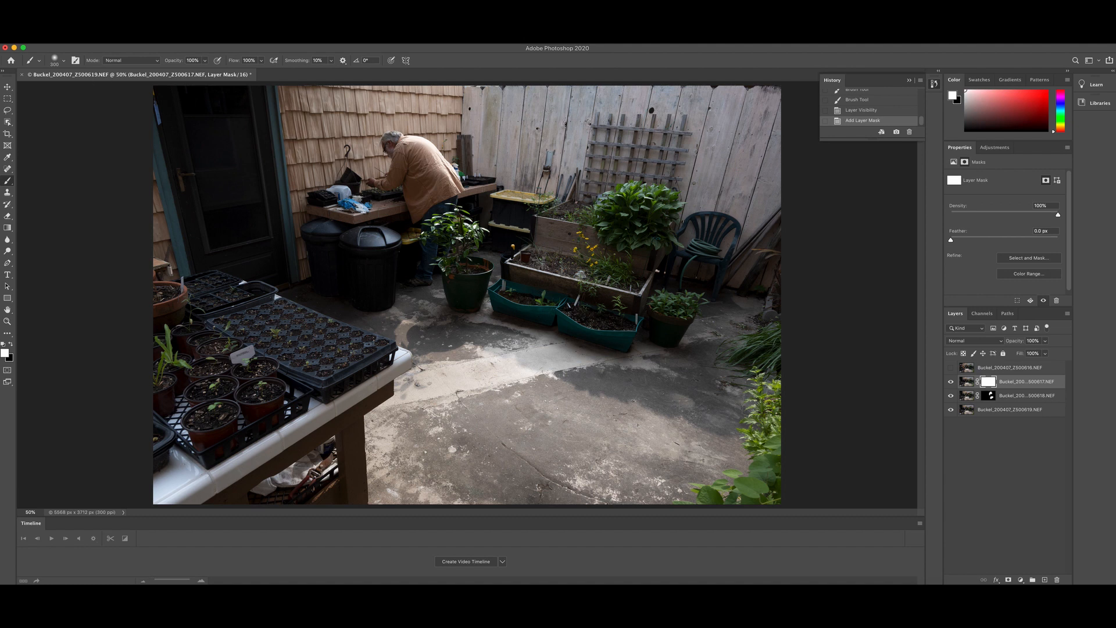
pyautogui.click(69, 44)
pyautogui.click(95, 124)
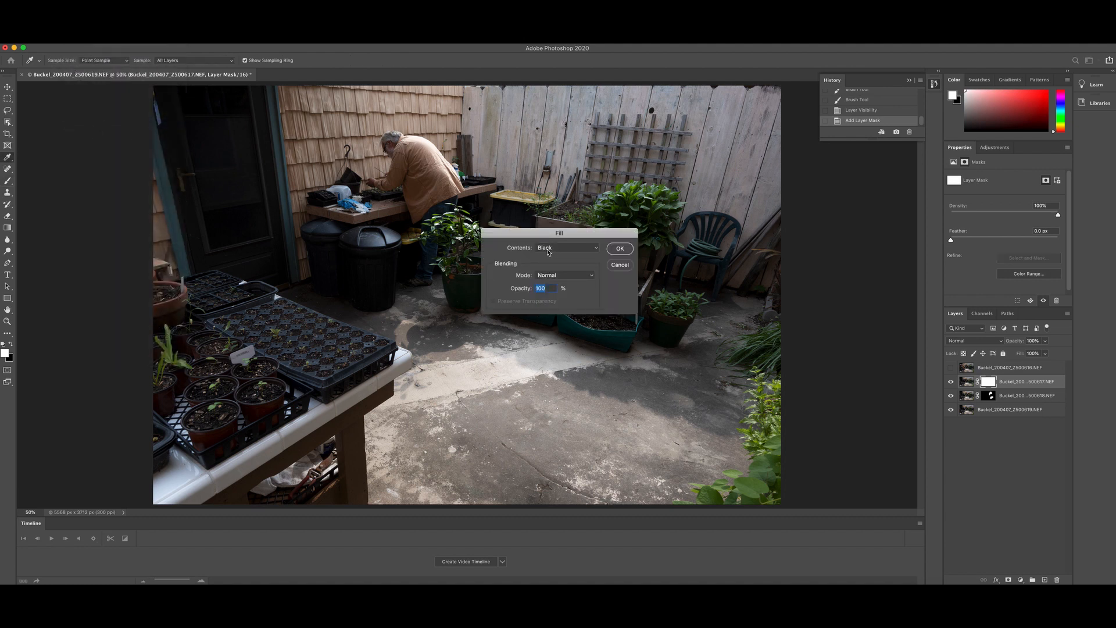
pyautogui.click(619, 249)
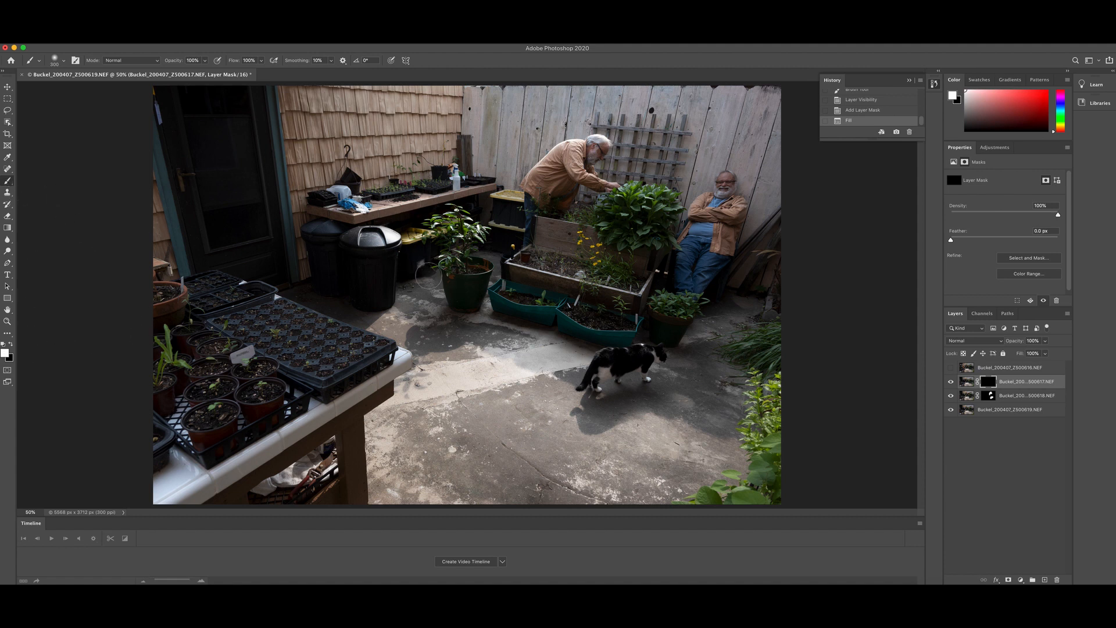
pyautogui.moveTo(428, 276)
pyautogui.mouseDown()
pyautogui.moveTo(423, 177)
pyautogui.moveTo(403, 148)
pyautogui.moveTo(423, 143)
pyautogui.moveTo(441, 159)
pyautogui.moveTo(465, 224)
pyautogui.moveTo(392, 180)
pyautogui.moveTo(366, 195)
pyautogui.moveTo(357, 177)
pyautogui.mouseUp()
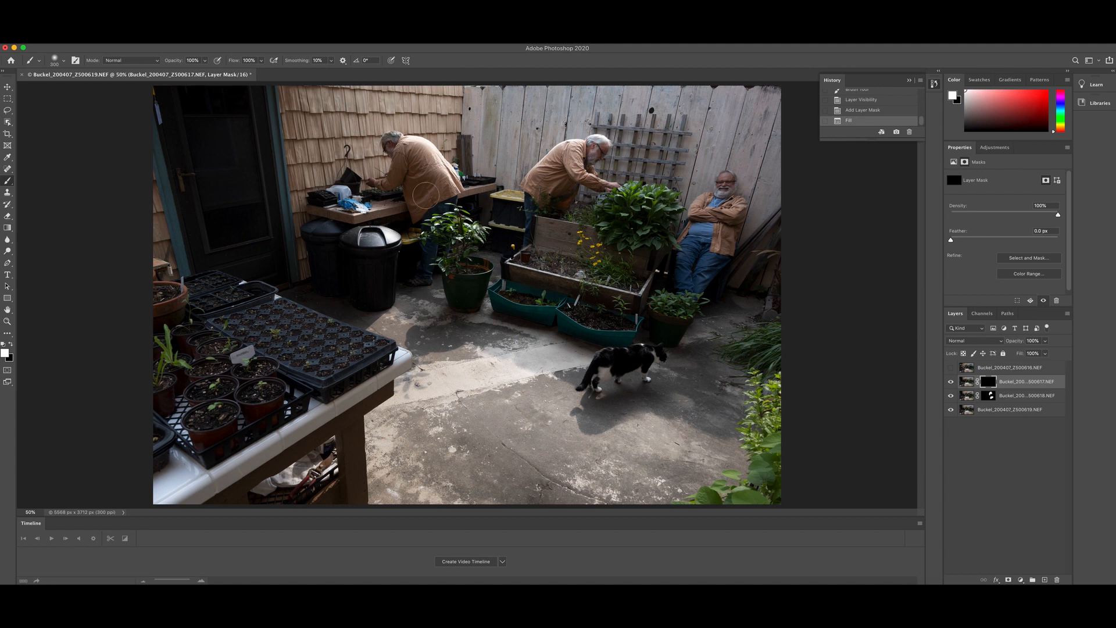
pyautogui.moveTo(425, 195); pyautogui.dragTo(501, 199)
# Show the 0616 layer, add a black layer mask, and paint white to reveal the man in the foreground by the seedling trays
pyautogui.click(952, 370)
pyautogui.click(1001, 370)
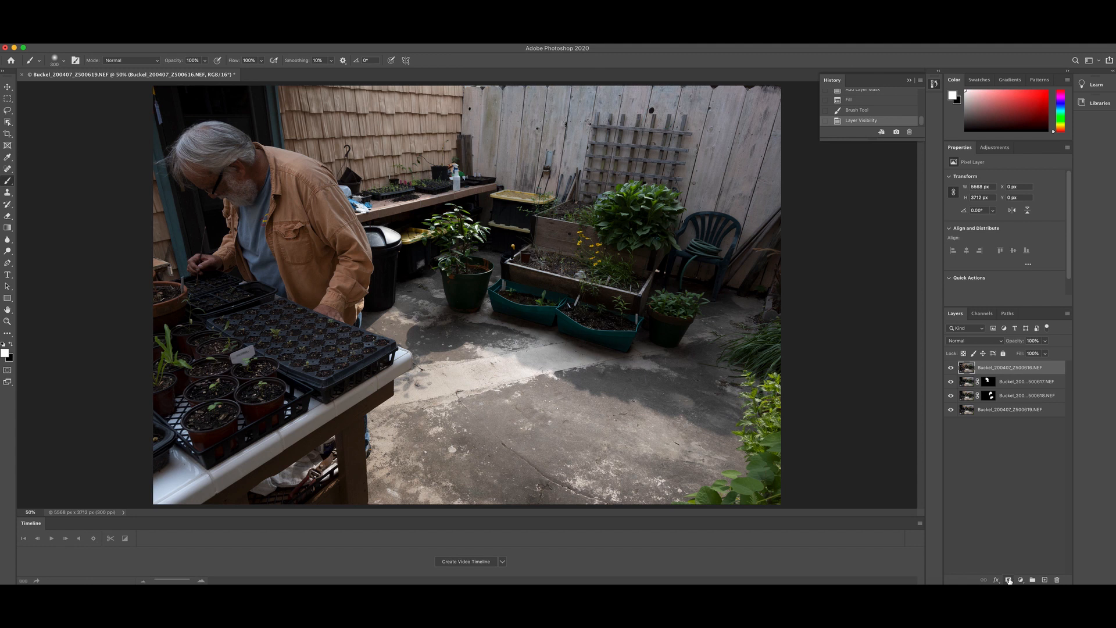
pyautogui.keyDown('alt'); pyautogui.click(1009, 579); pyautogui.keyUp('alt')
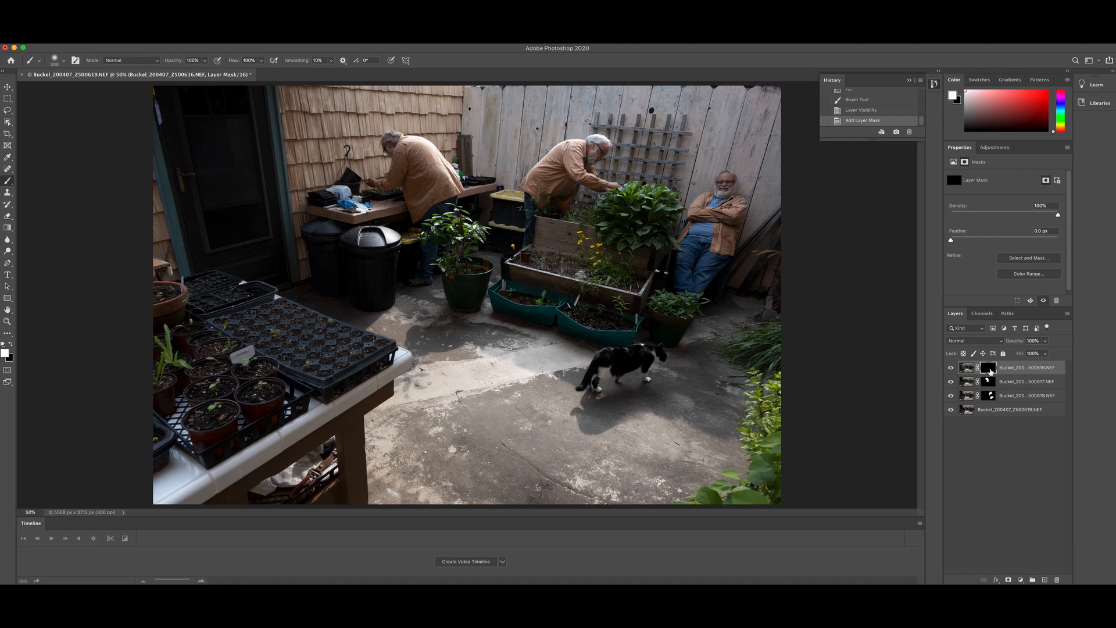
pyautogui.moveTo(340, 302)
pyautogui.mouseDown()
pyautogui.moveTo(369, 354)
pyautogui.moveTo(381, 353)
pyautogui.moveTo(388, 307)
pyautogui.moveTo(360, 296)
pyautogui.moveTo(350, 261)
pyautogui.moveTo(374, 254)
pyautogui.moveTo(298, 165)
pyautogui.moveTo(264, 172)
pyautogui.moveTo(198, 132)
pyautogui.moveTo(152, 152)
pyautogui.moveTo(151, 171)
pyautogui.moveTo(241, 195)
pyautogui.moveTo(245, 209)
pyautogui.moveTo(255, 200)
pyautogui.moveTo(278, 219)
pyautogui.moveTo(261, 302)
pyautogui.moveTo(318, 323)
pyautogui.moveTo(349, 320)
pyautogui.moveTo(304, 303)
pyautogui.moveTo(293, 277)
pyautogui.moveTo(234, 257)
pyautogui.moveTo(222, 277)
pyautogui.moveTo(193, 280)
pyautogui.moveTo(219, 275)
pyautogui.moveTo(225, 246)
pyautogui.moveTo(202, 283)
pyautogui.moveTo(248, 322)
pyautogui.moveTo(280, 313)
pyautogui.moveTo(257, 271)
pyautogui.moveTo(304, 288)
pyautogui.moveTo(327, 321)
pyautogui.moveTo(356, 290)
pyautogui.moveTo(357, 300)
pyautogui.moveTo(340, 231)
pyautogui.moveTo(319, 207)
pyautogui.moveTo(206, 151)
pyautogui.moveTo(296, 205)
pyautogui.moveTo(270, 176)
pyautogui.moveTo(216, 152)
pyautogui.moveTo(264, 175)
pyautogui.moveTo(335, 280)
pyautogui.moveTo(339, 347)
pyautogui.moveTo(351, 283)
pyautogui.moveTo(266, 166)
pyautogui.moveTo(315, 269)
pyautogui.moveTo(316, 302)
pyautogui.moveTo(325, 282)
pyautogui.moveTo(300, 267)
pyautogui.moveTo(259, 175)
pyautogui.moveTo(193, 126)
pyautogui.moveTo(248, 279)
pyautogui.moveTo(196, 276)
pyautogui.moveTo(316, 298)
pyautogui.mouseUp()
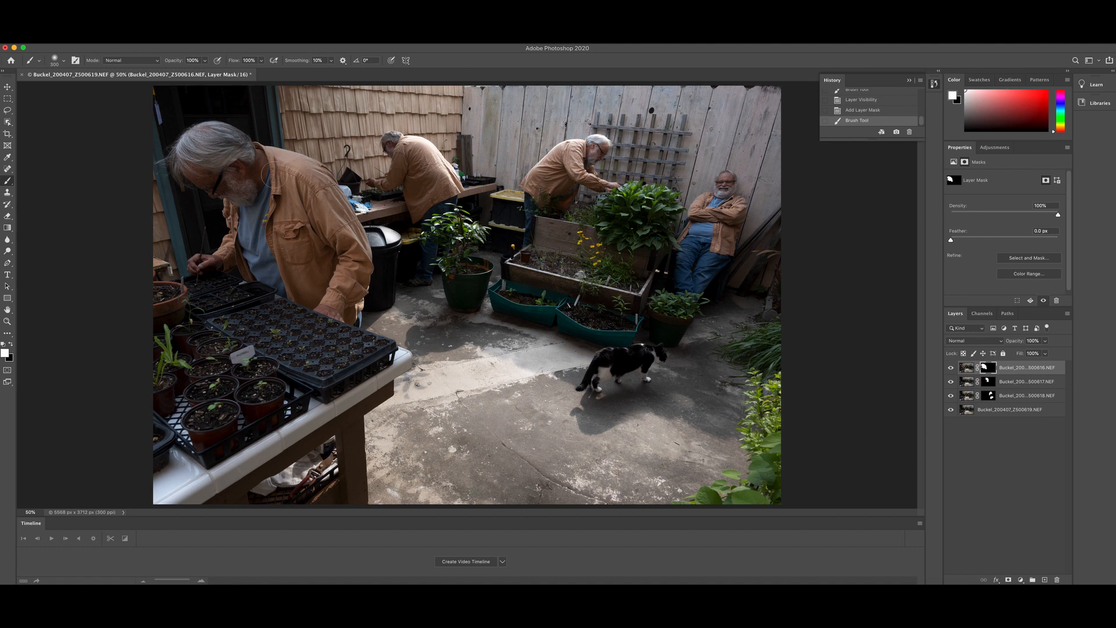
# Save the layered composite document
pyautogui.click(51, 38)
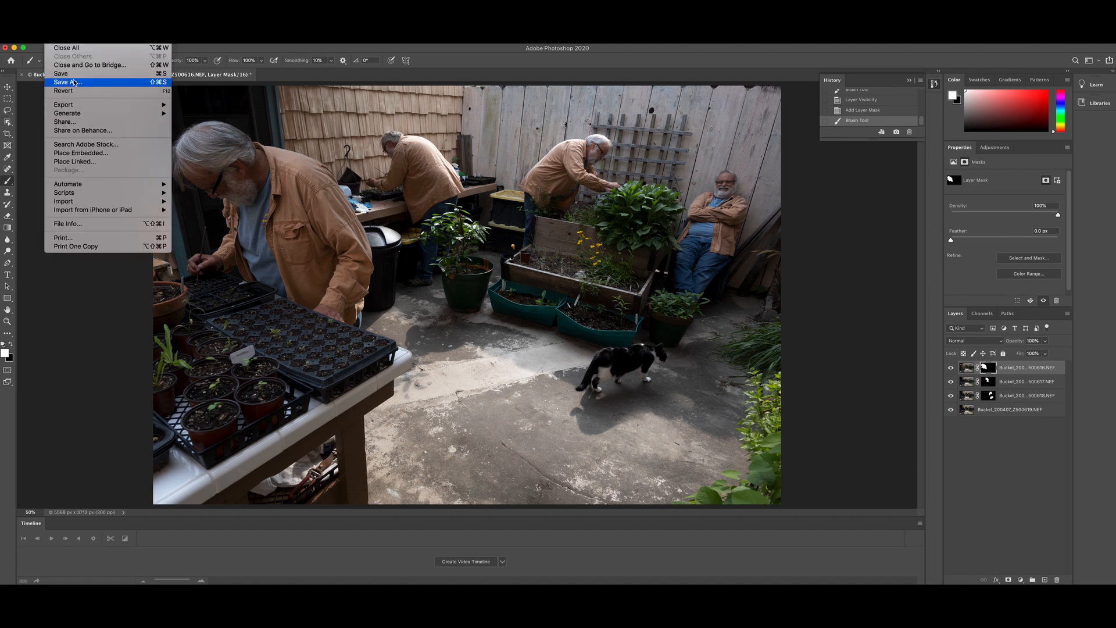
pyautogui.click(73, 75)
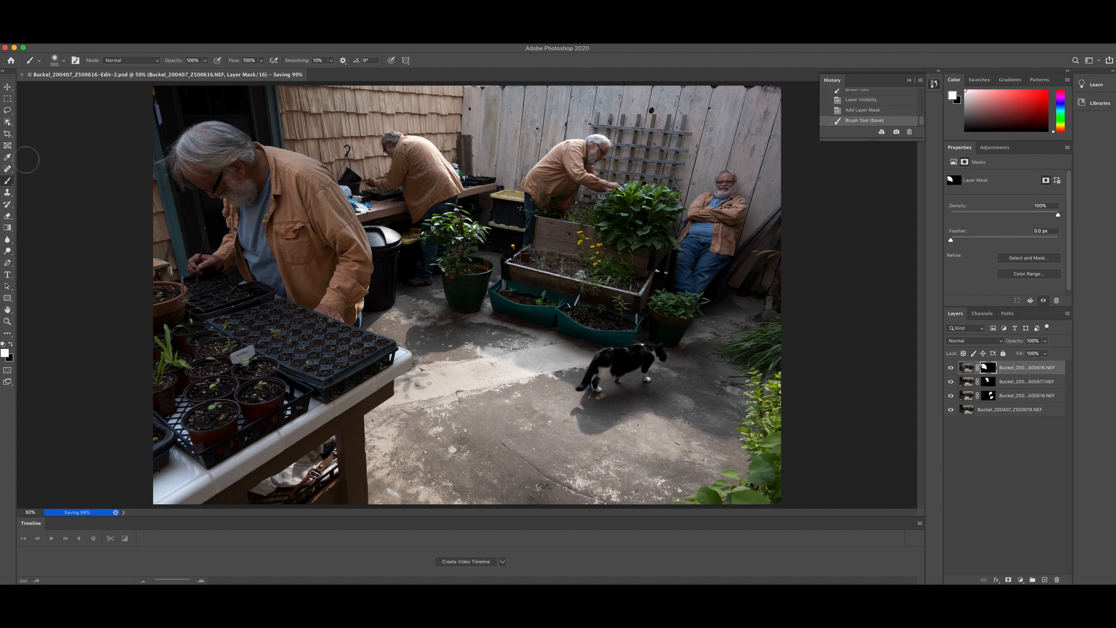
# Crop the composite to a full-width rectangular selection at a fixed 16:9 ratio, keeping all four figures and the cat in frame
pyautogui.click(7, 100)
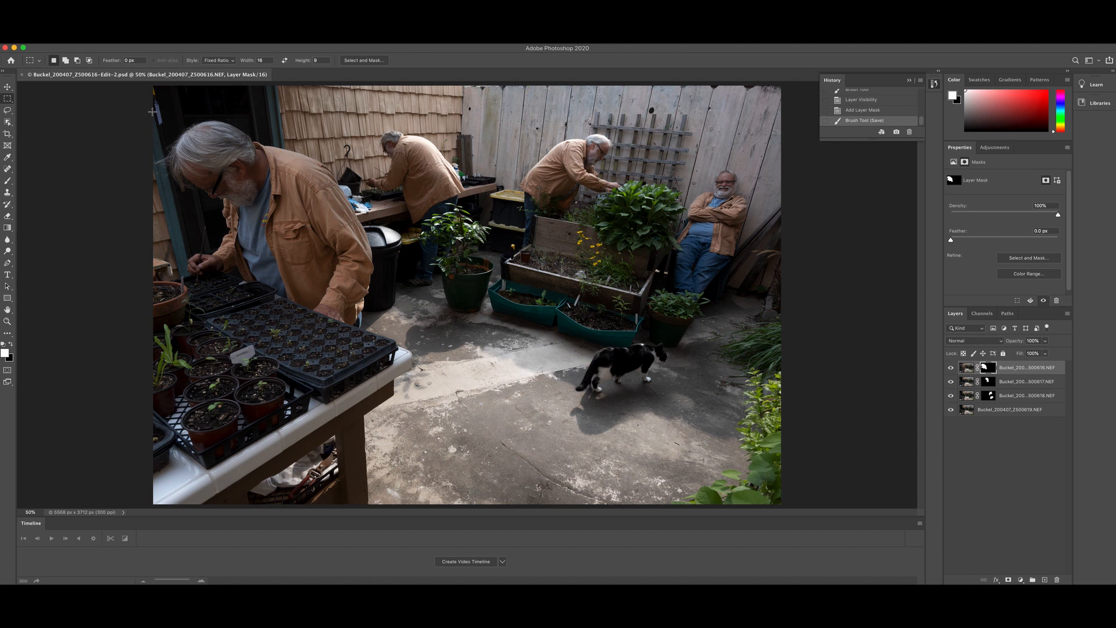
pyautogui.moveTo(152, 112); pyautogui.dragTo(904, 466)
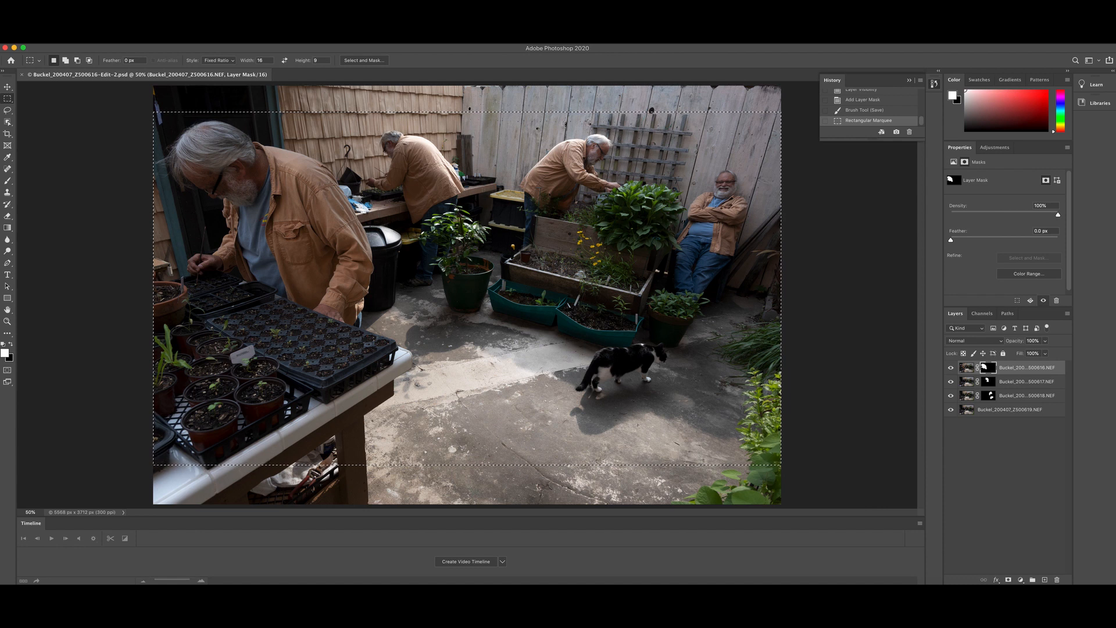
pyautogui.click(92, 40)
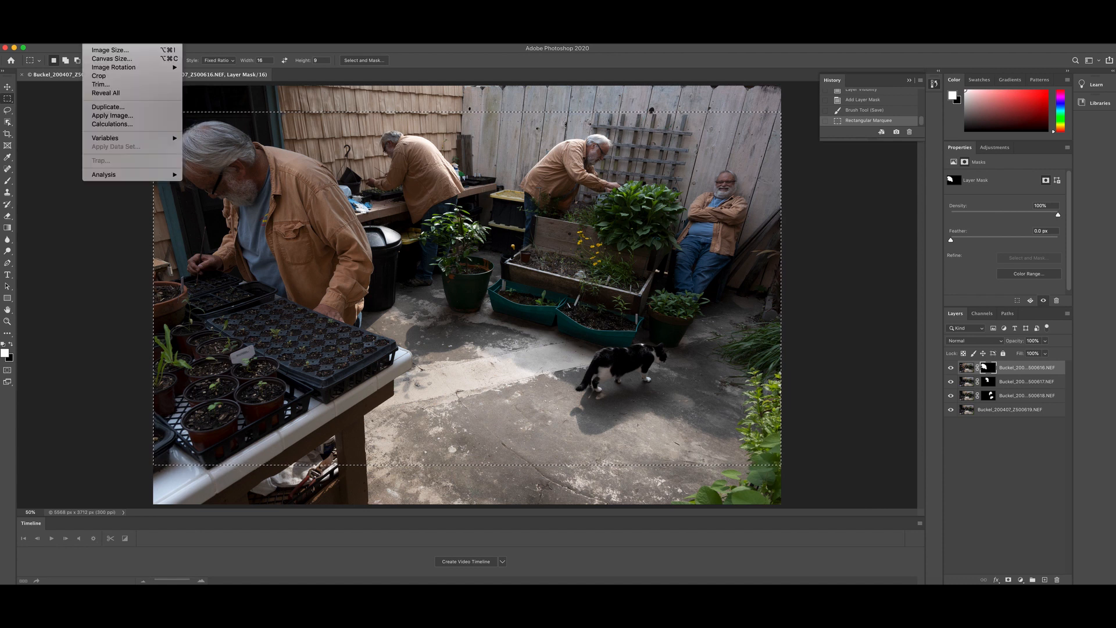
pyautogui.click(110, 76)
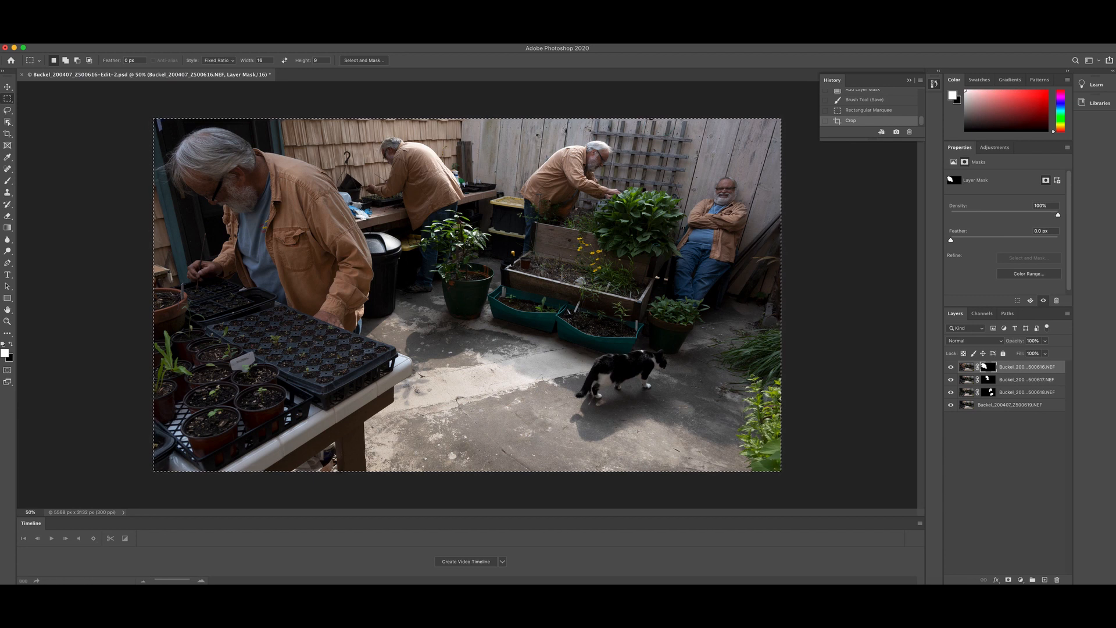
# Flatten all layers of the cropped composite into a single background layer and save the flattened document
pyautogui.click(93, 44)
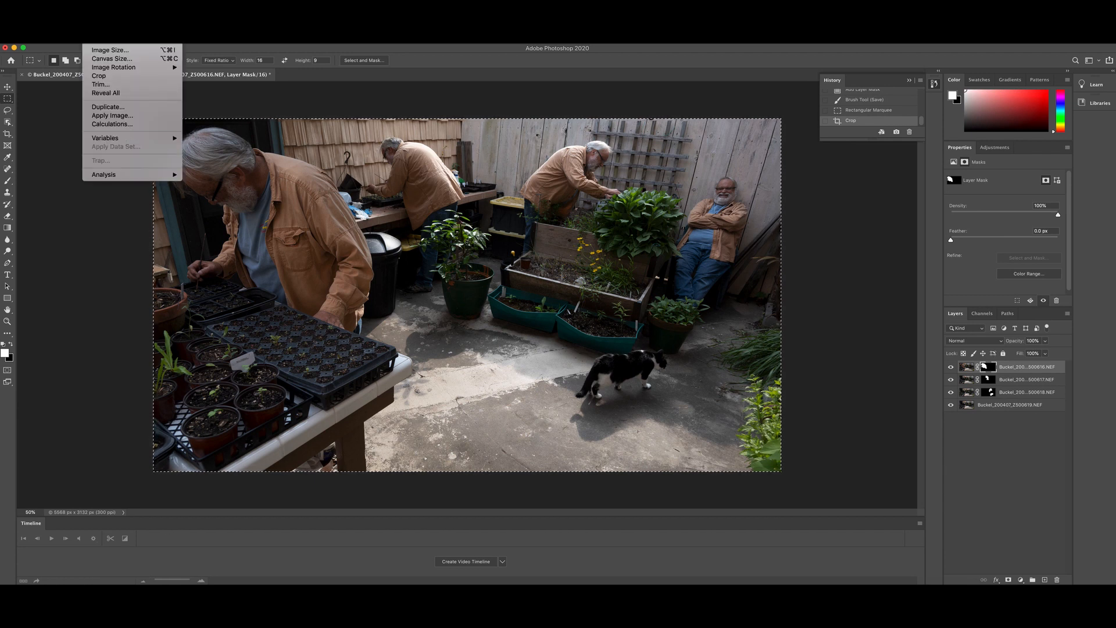
pyautogui.moveTo(119, 44)
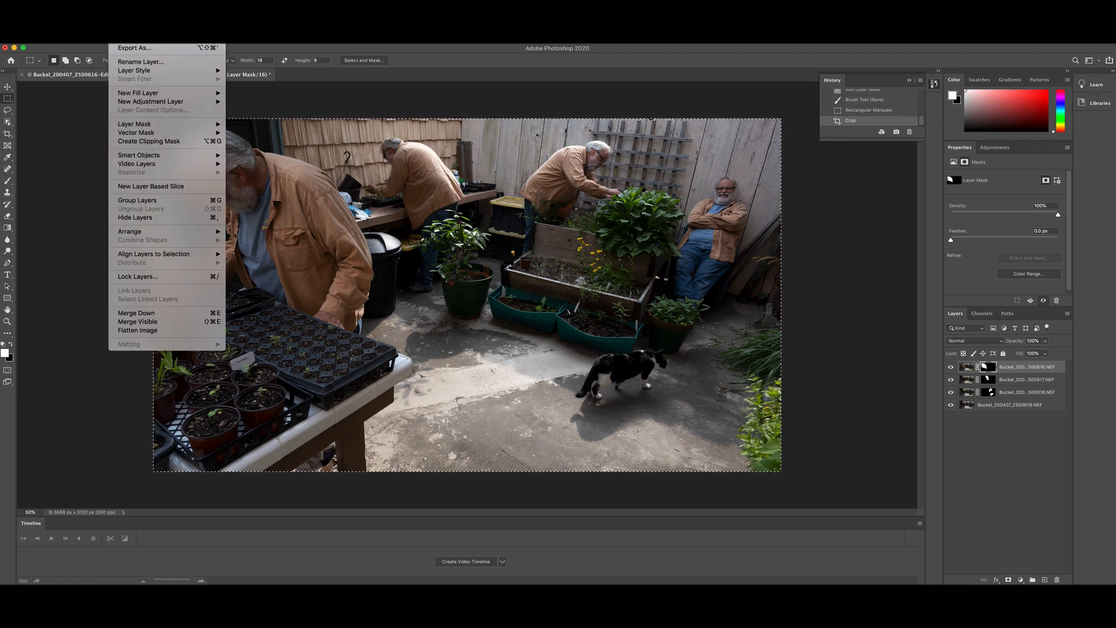
pyautogui.click(149, 330)
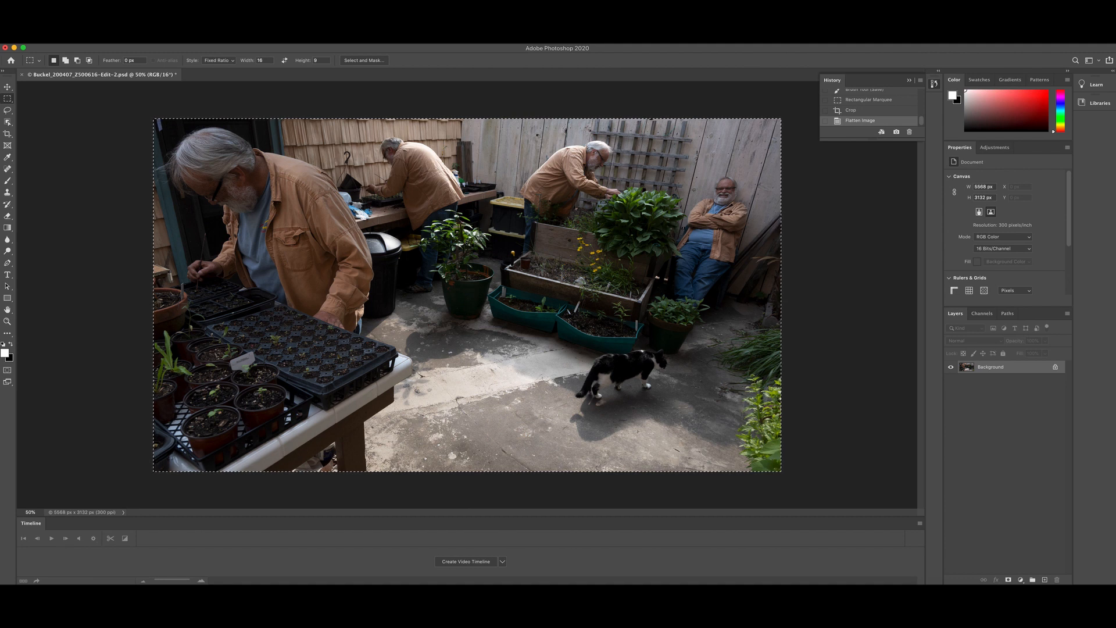
pyautogui.click(51, 39)
pyautogui.click(82, 73)
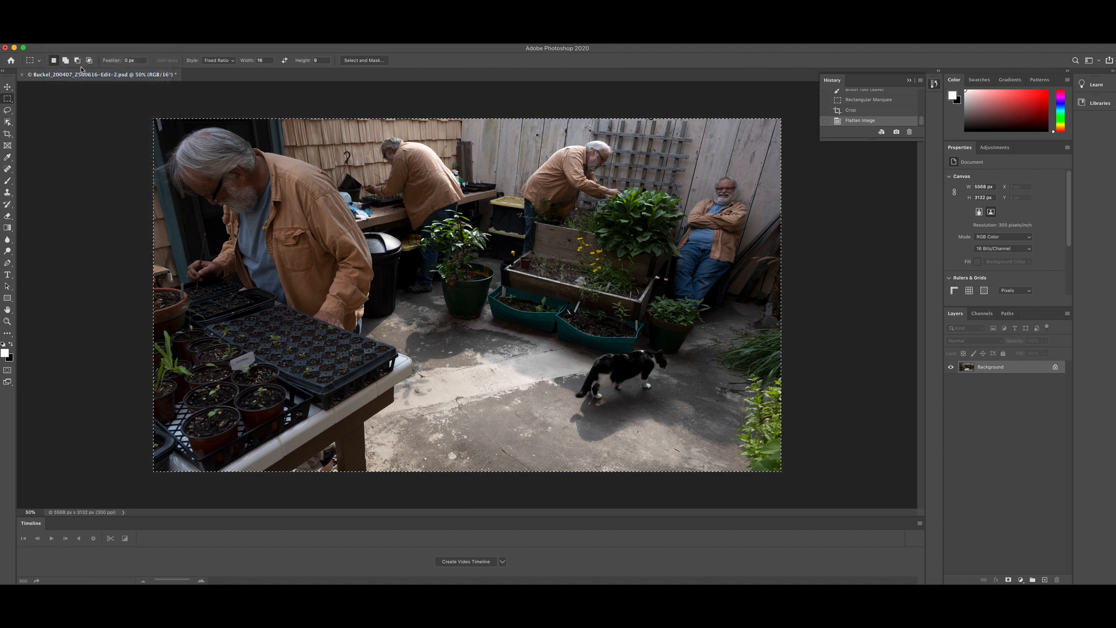